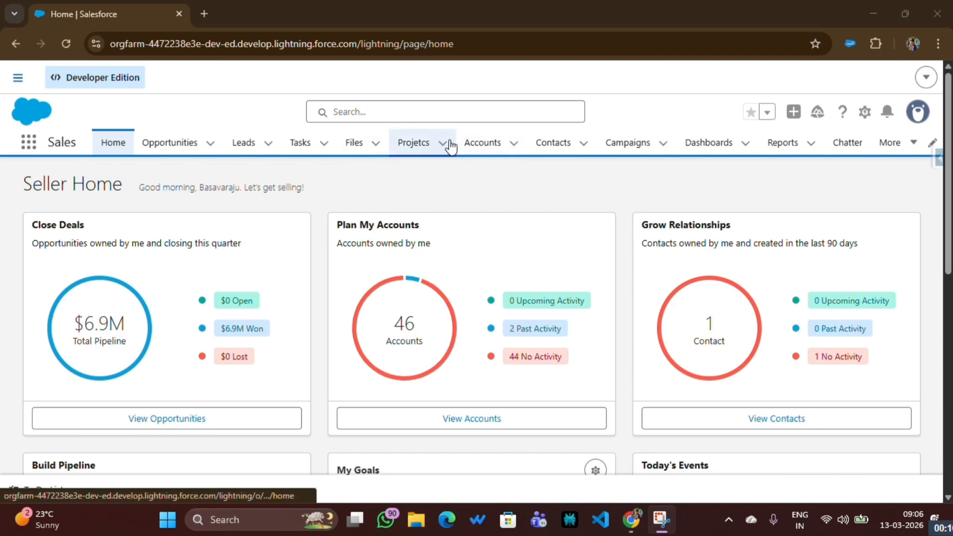
Open the Home & Apartments record from the Projetcs object and open its project name for editing
click(414, 144)
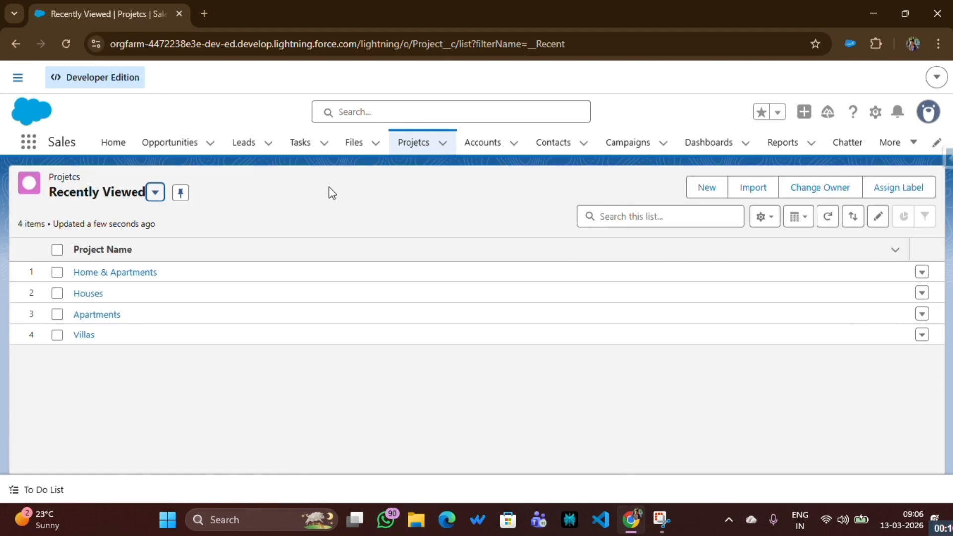
click(132, 277)
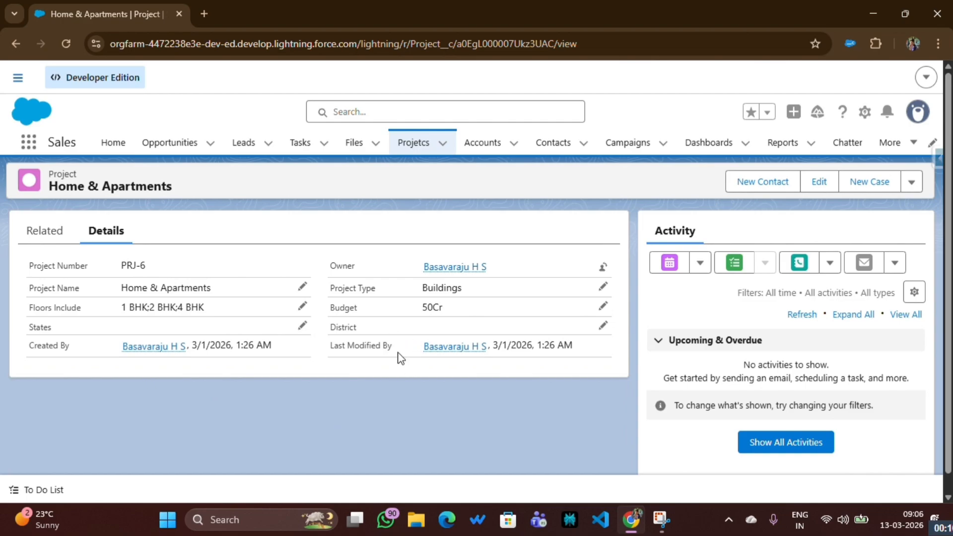
click(302, 287)
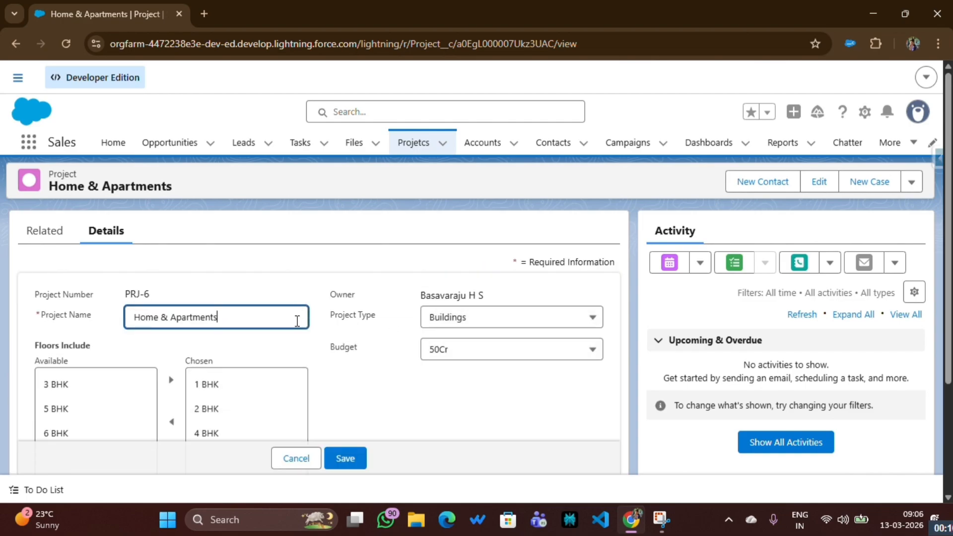
Return to the Projetcs list without saving and switch it to the All list view
click(413, 142)
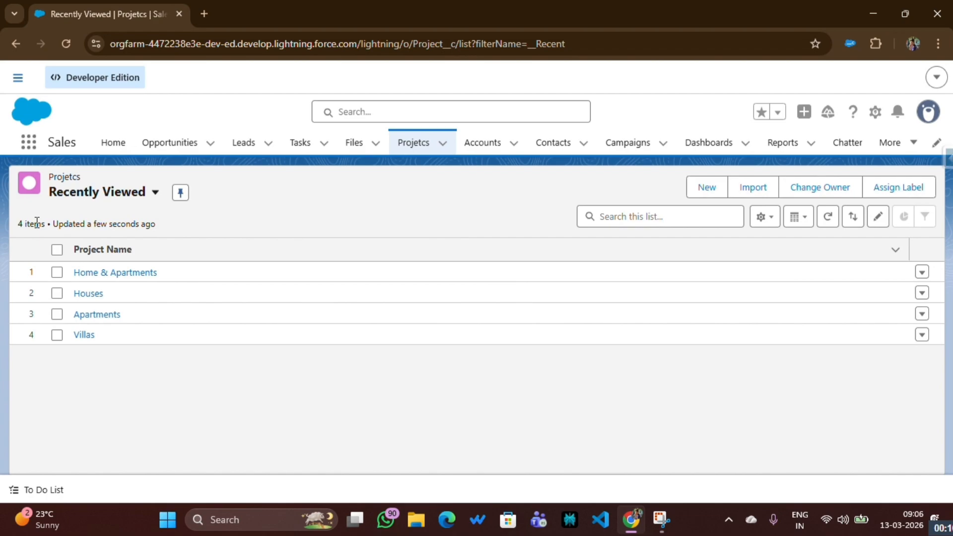
click(89, 197)
click(91, 278)
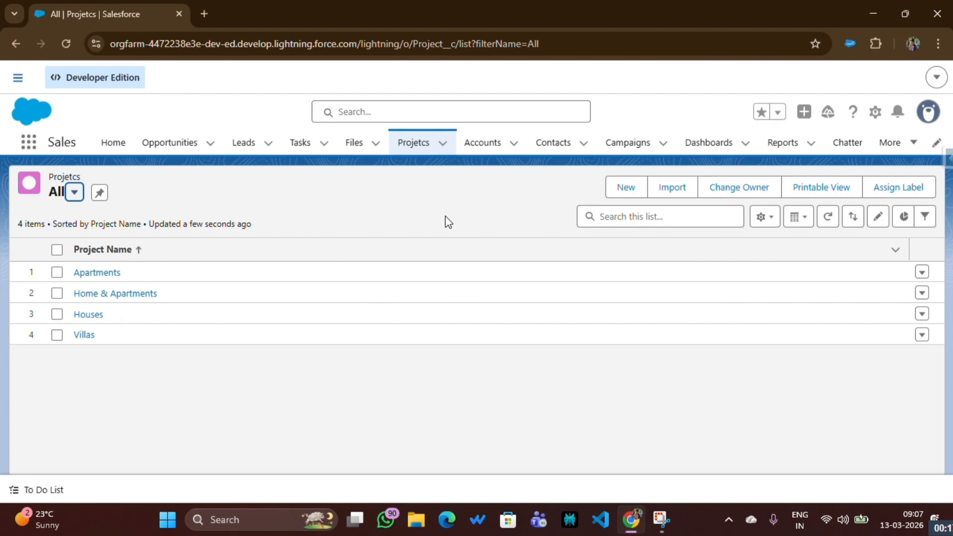
Open Setup for the current app and find the Profiles page
click(875, 115)
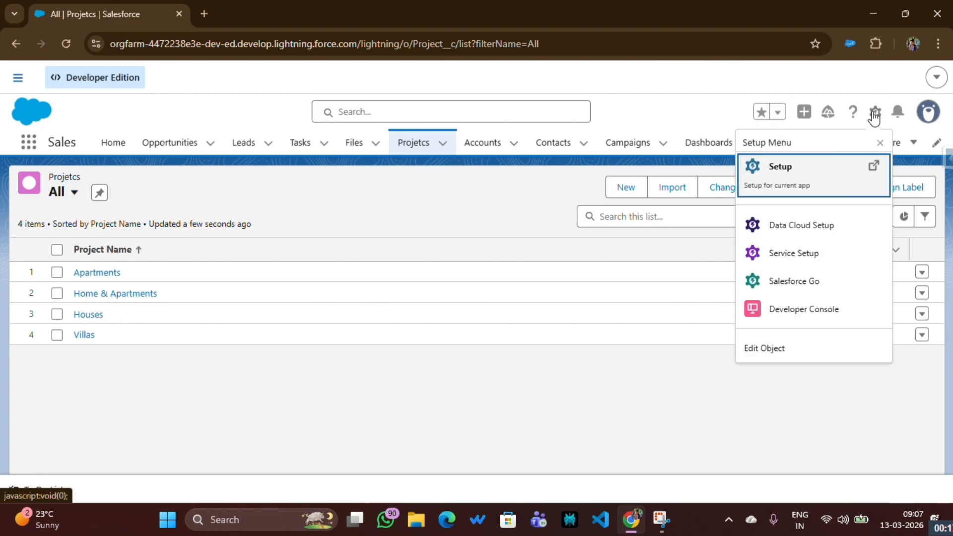
click(767, 183)
click(324, 113)
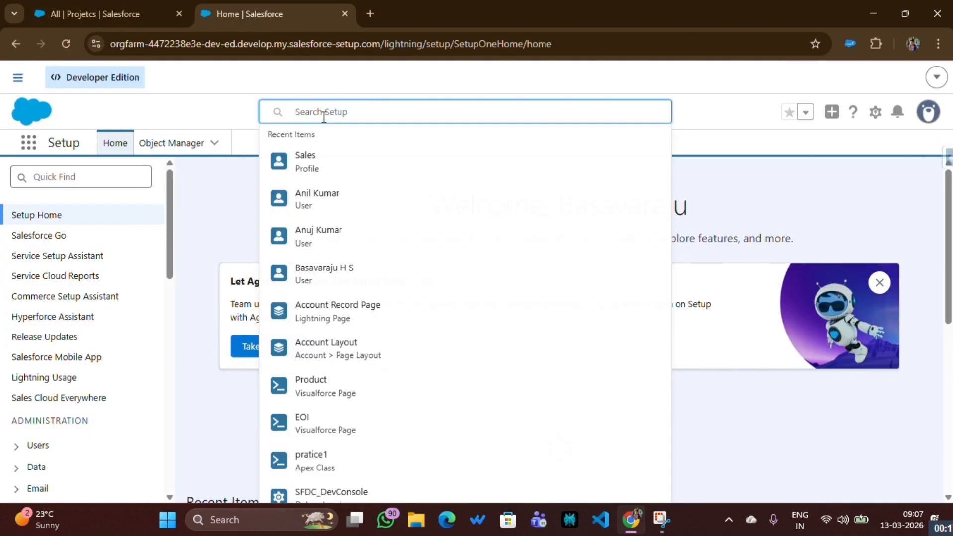
text(pr)
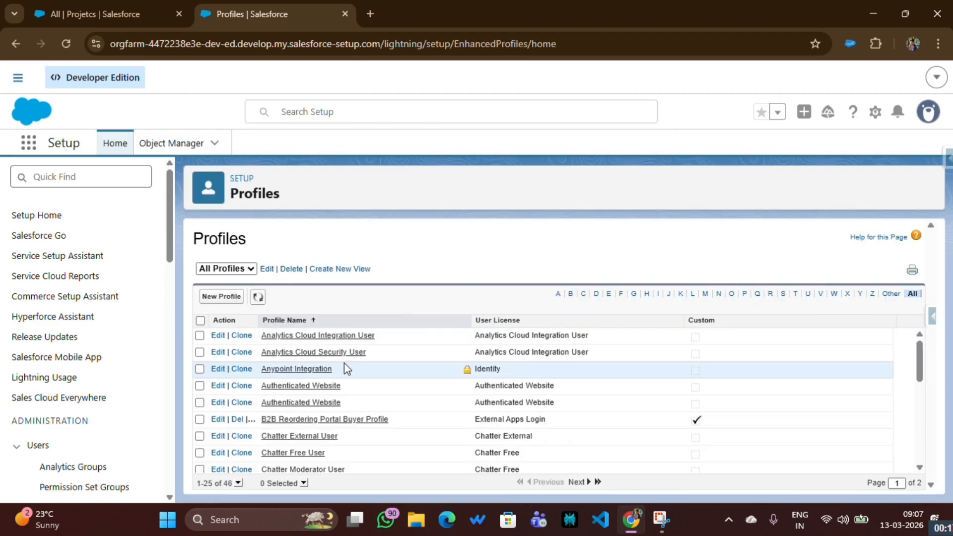
Open the custom Finance profile from the profiles list
scroll(335, 382, down, 5)
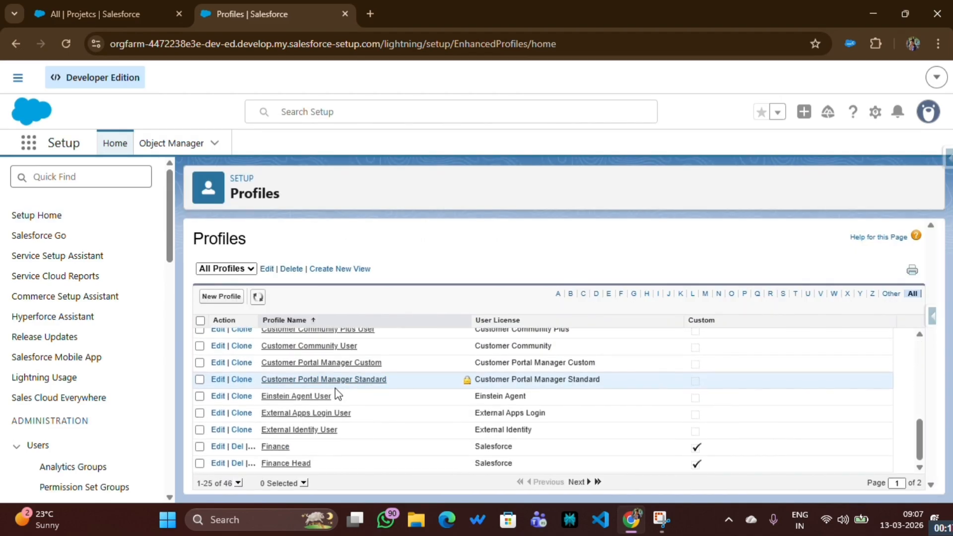
scroll(317, 377, up, 5)
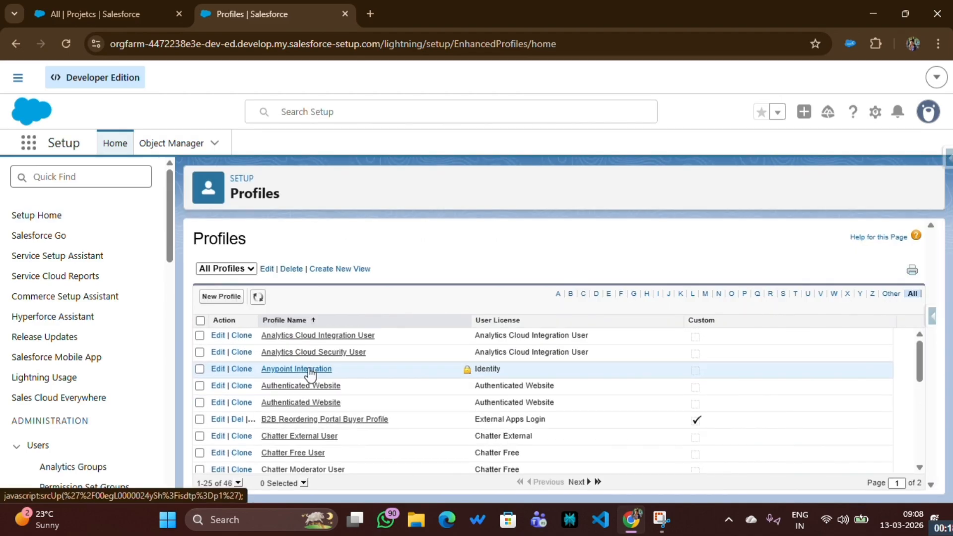
scroll(310, 374, down, 5)
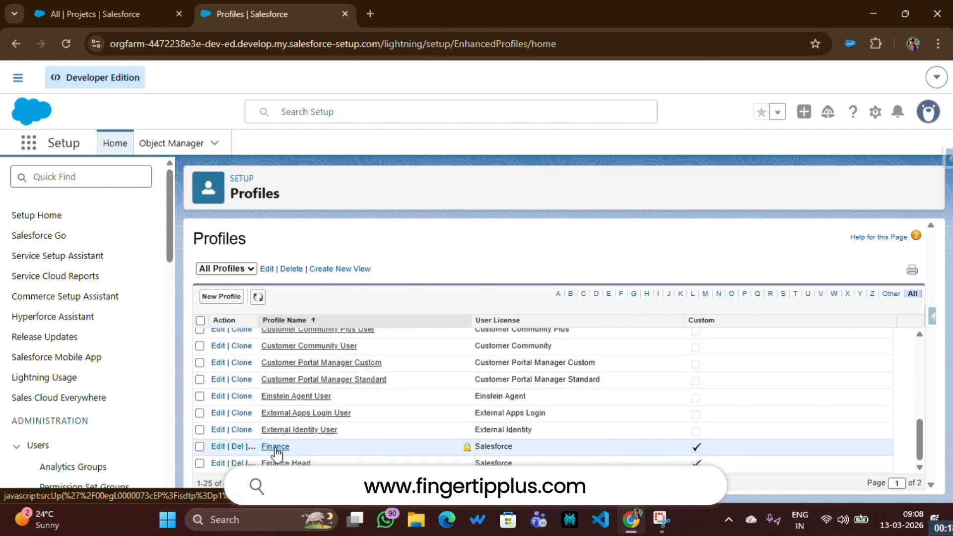
click(275, 448)
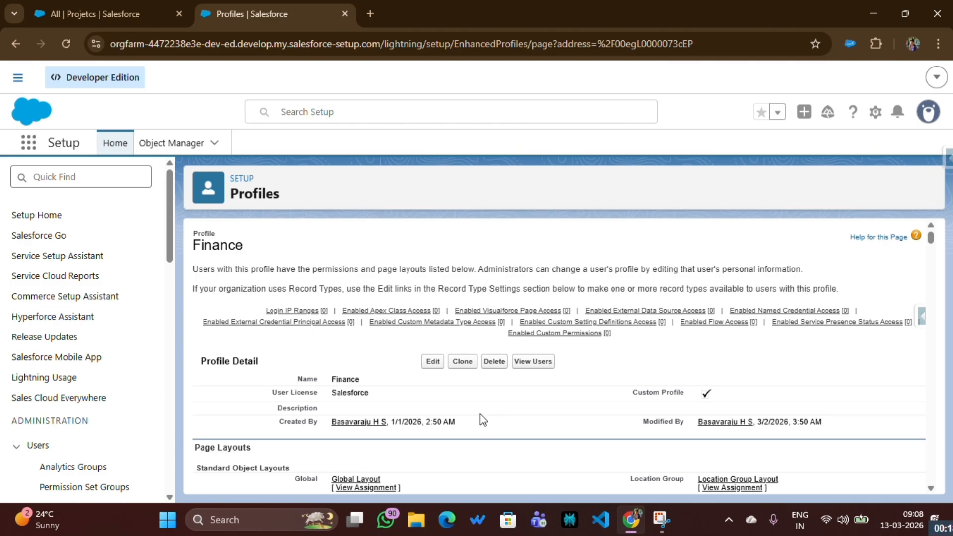
Examine the Standard Object Permissions section of the Finance profile, including its Basic Access and Data Administration columns
scroll(481, 419, down, 20)
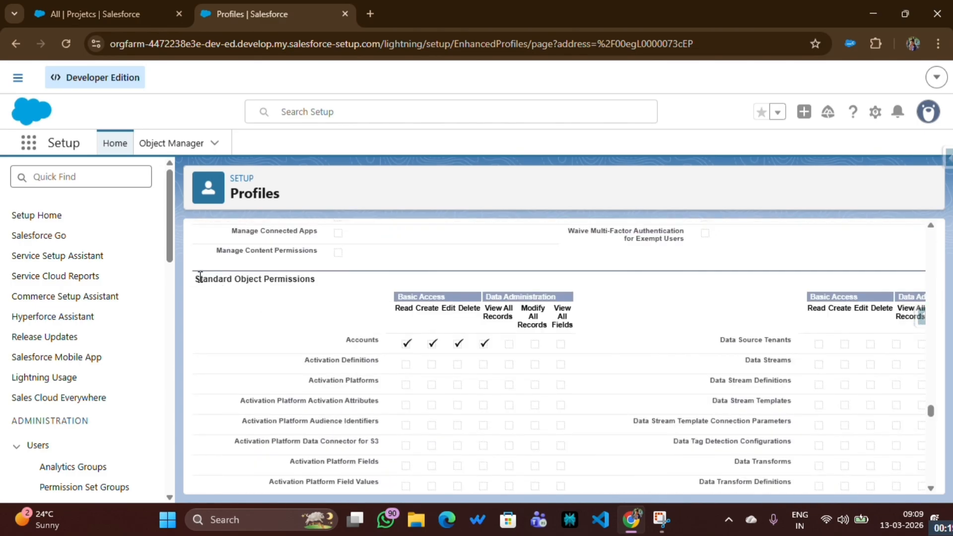
drag(200, 278, 328, 280)
click(360, 283)
drag(360, 288, 437, 312)
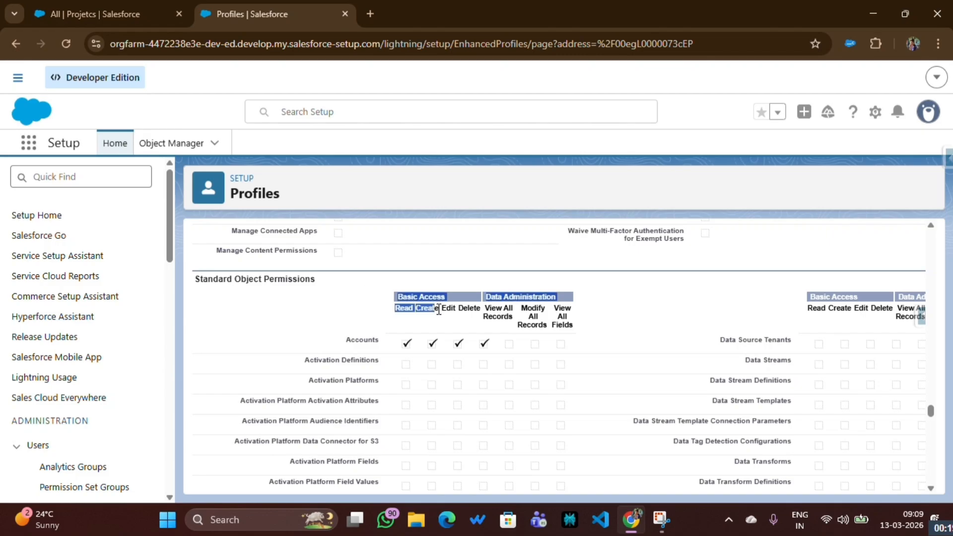
click(446, 314)
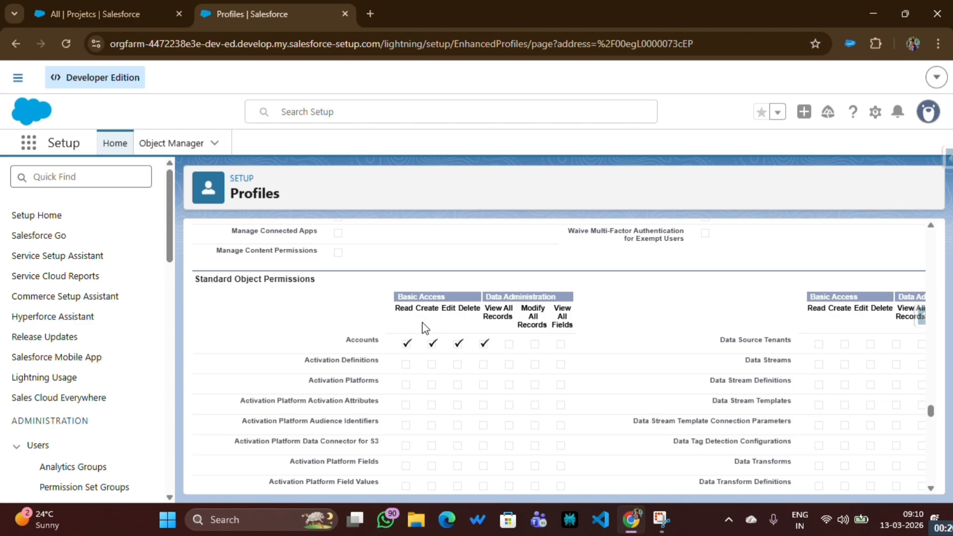
scroll(442, 338, down, 1)
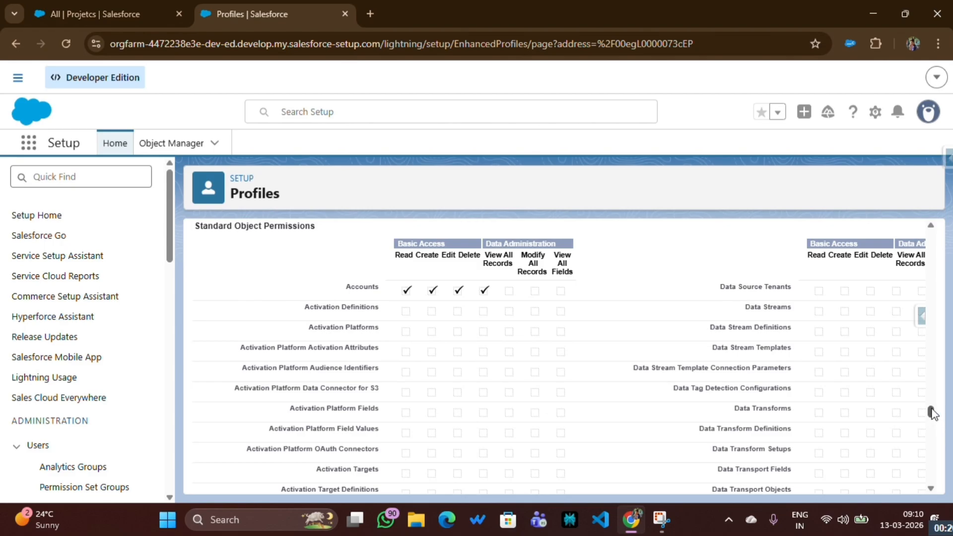
Start editing the Finance profile and go to the Accounts row in its standard object permissions
drag(931, 411, 918, 179)
click(433, 362)
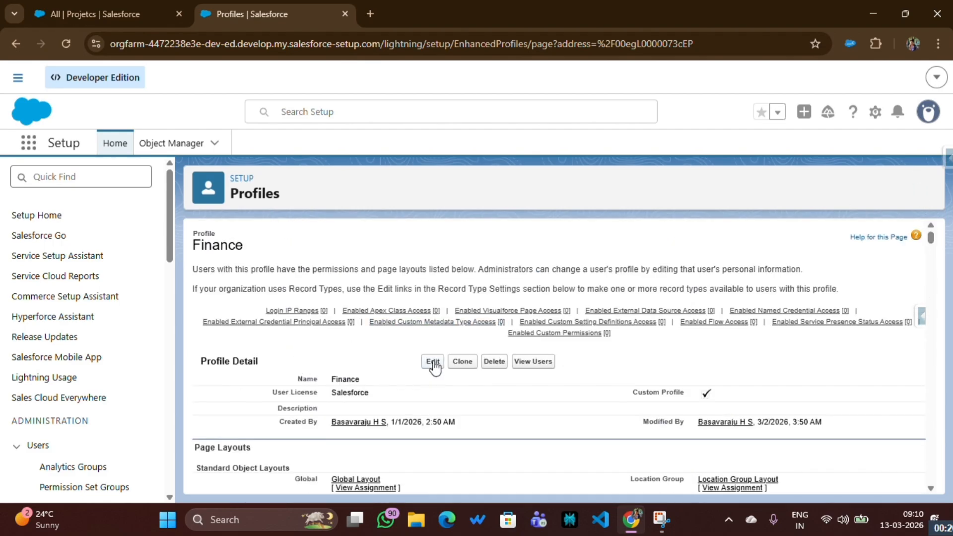
drag(931, 235, 938, 416)
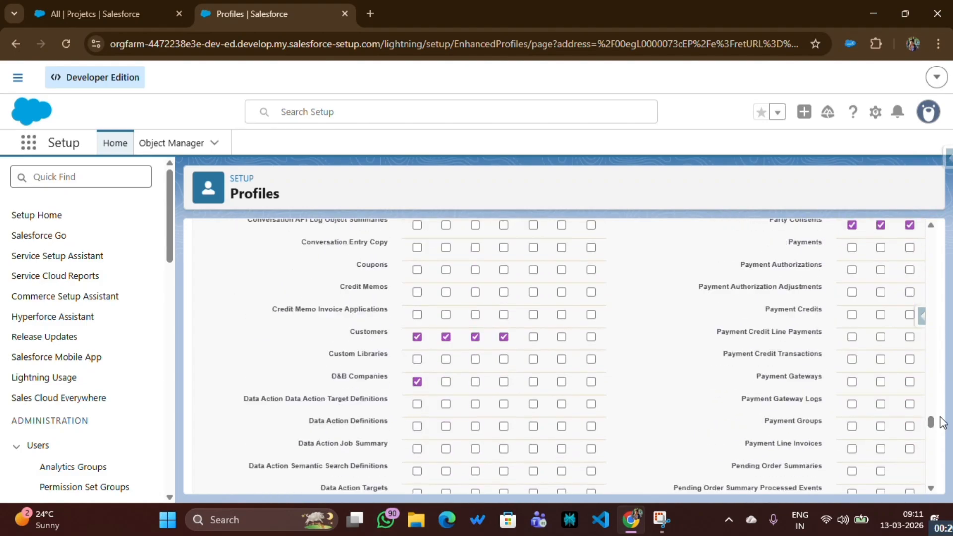
scroll(336, 399, up, 20)
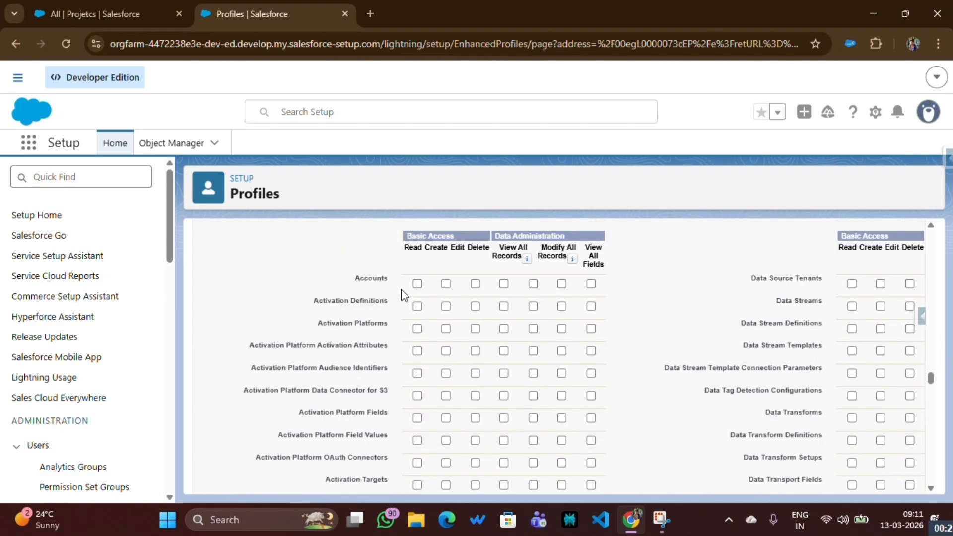
Try granting the Finance profile Read, Create and Edit access on Accounts
click(416, 284)
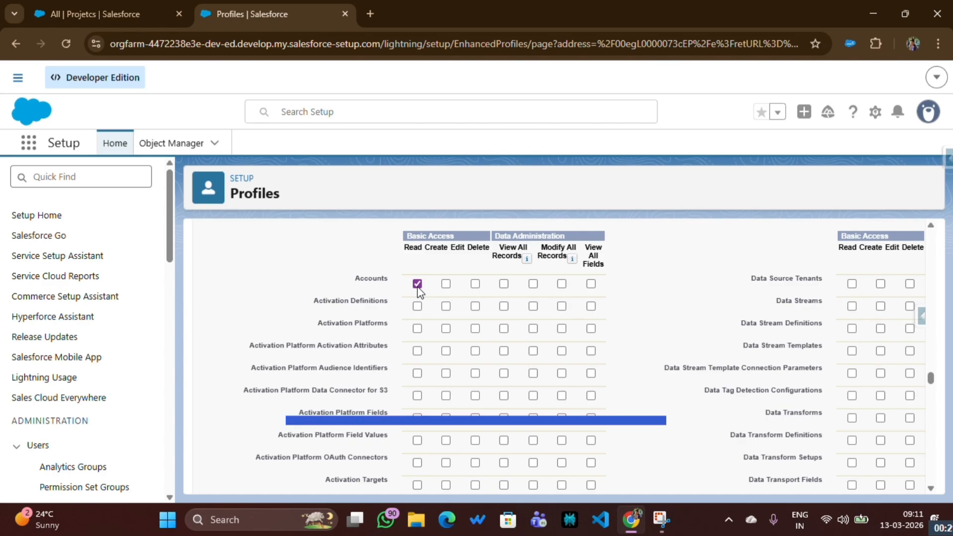
click(446, 285)
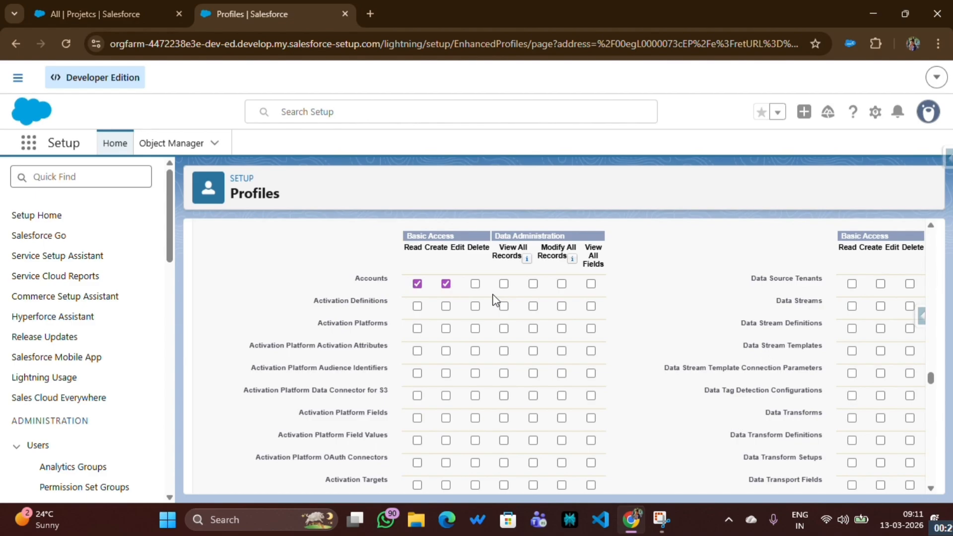
click(475, 283)
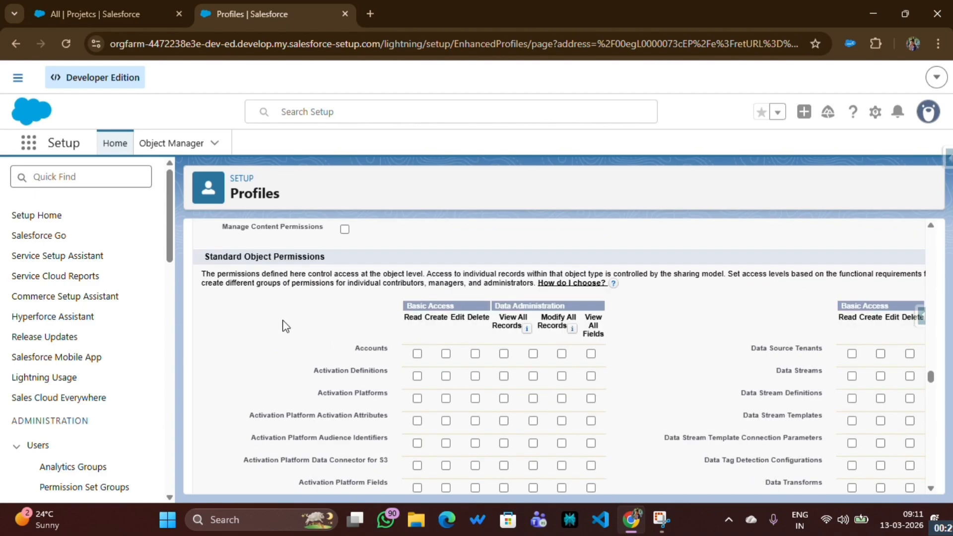
Examine the Standard Object Permissions and Custom Object Permissions sections of the profile being edited
drag(200, 256, 382, 260)
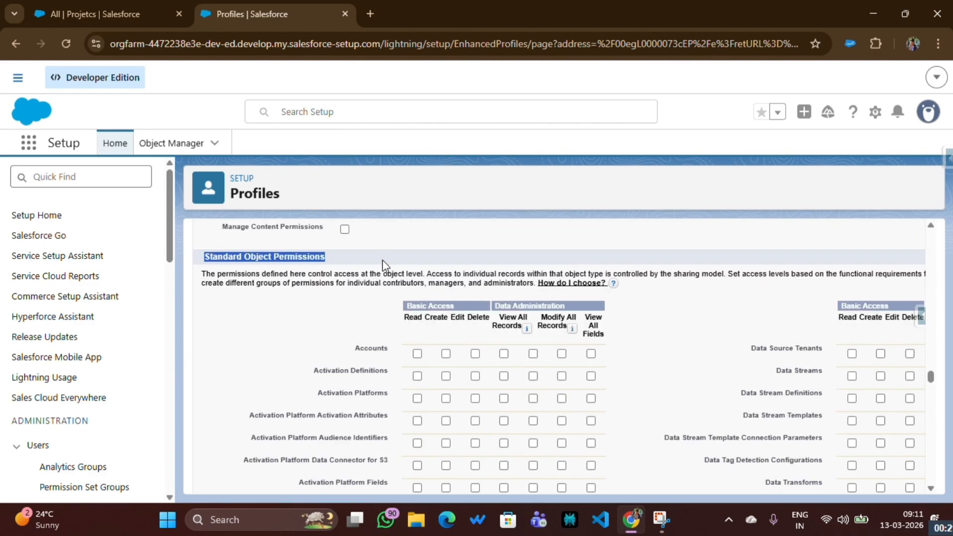
scroll(369, 331, down, 6)
scroll(370, 332, down, 20)
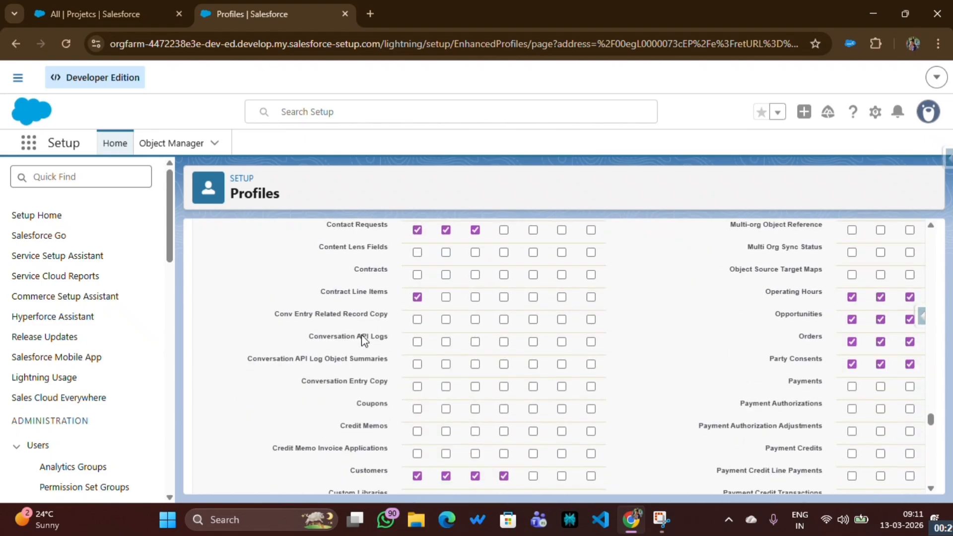
scroll(365, 341, down, 5)
drag(213, 304, 342, 307)
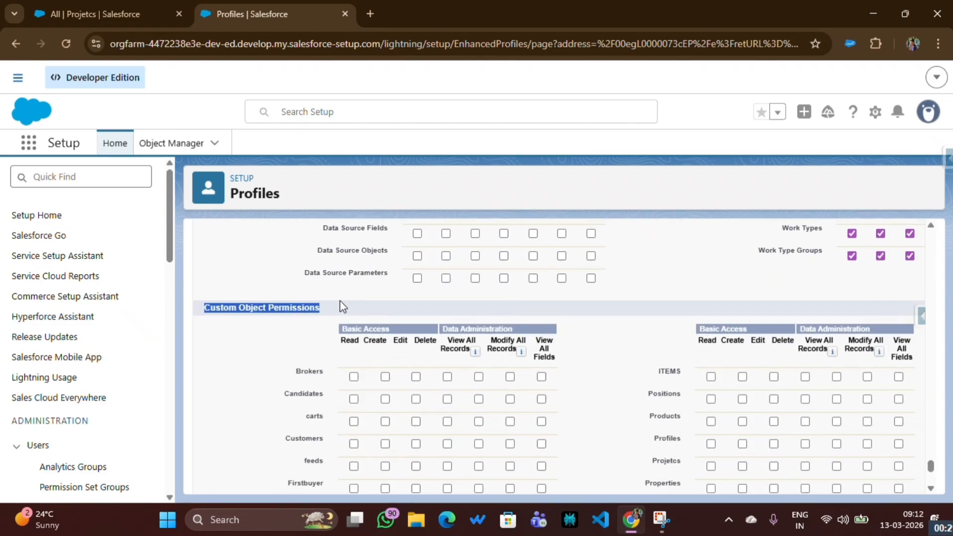
click(350, 309)
scroll(352, 308, down, 3)
scroll(352, 308, up, 2)
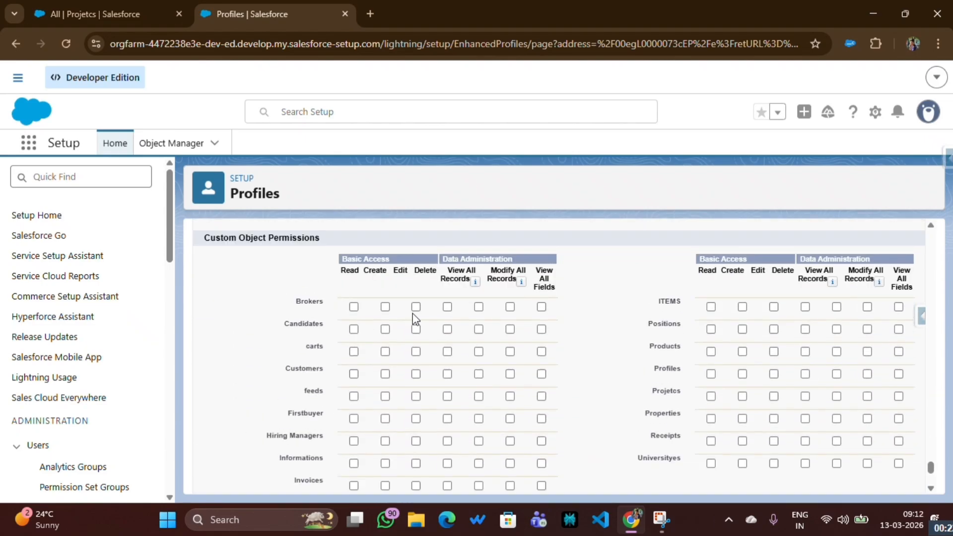
Grant the Finance profile Read and Create access on the Projetcs custom object and save the profile
click(711, 396)
click(742, 396)
scroll(419, 333, up, 10)
scroll(421, 333, up, 15)
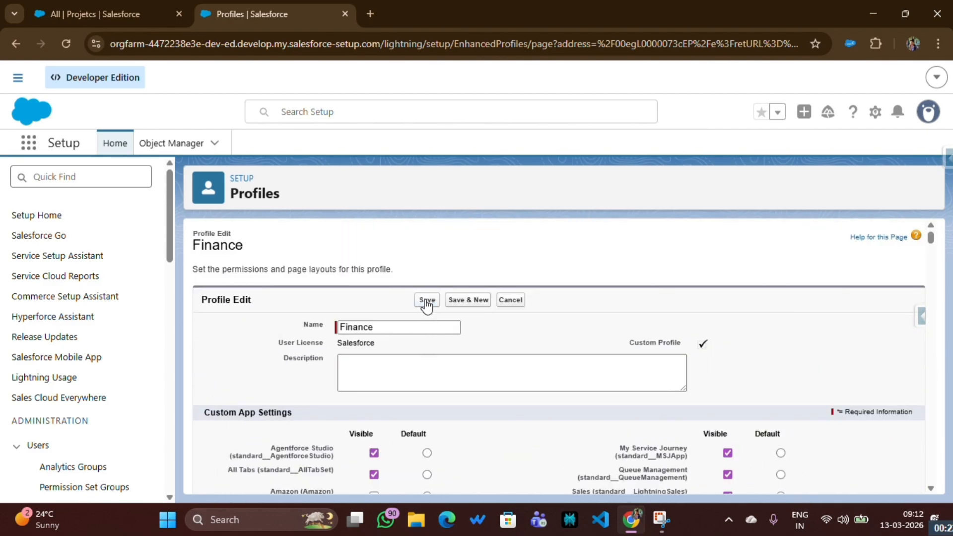
click(425, 300)
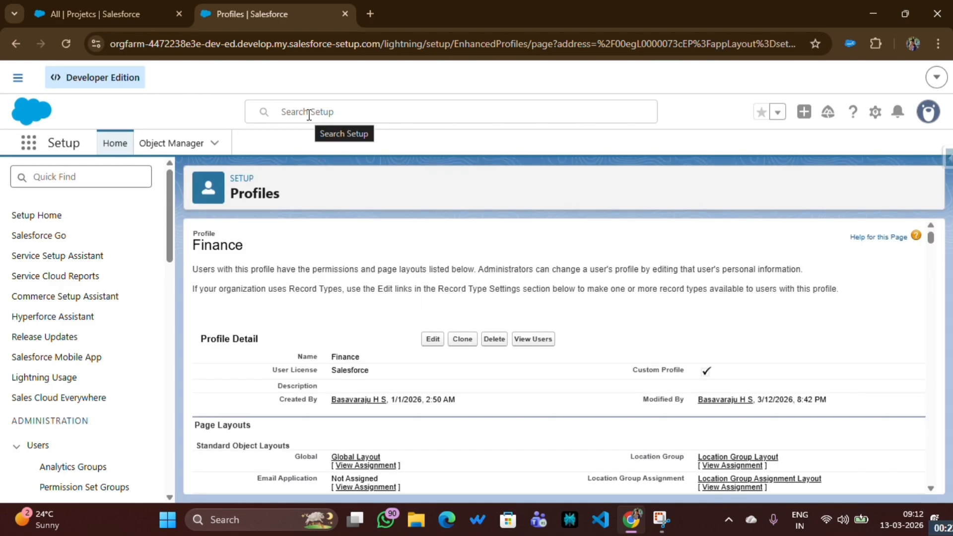
Open the Users page in Setup and copy the username of the user assigned the Finance profile
click(310, 115)
text(users)
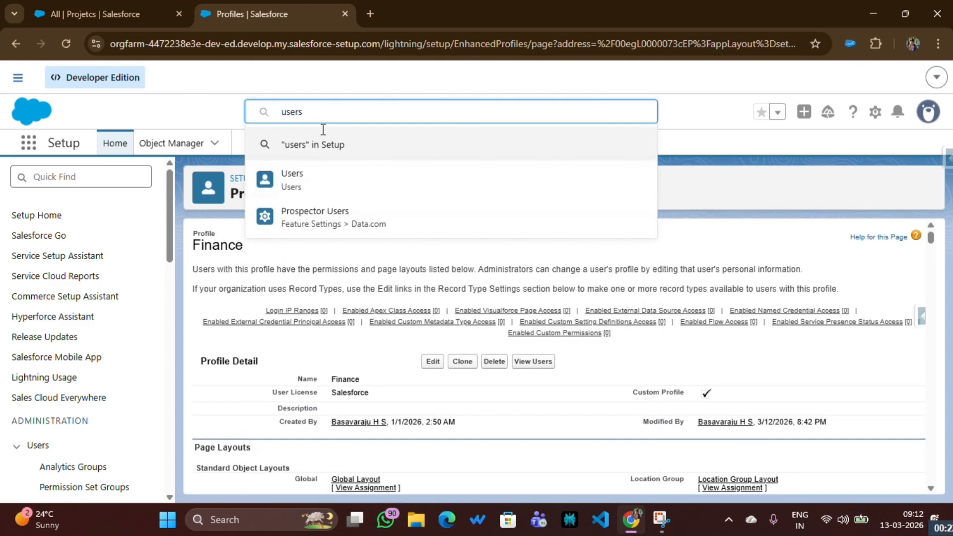
click(294, 175)
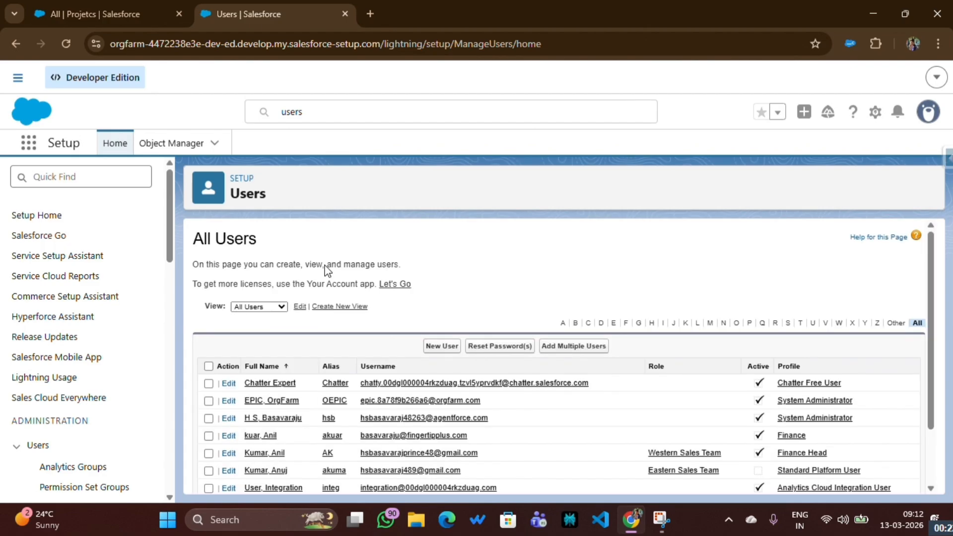
scroll(431, 298, down, 1)
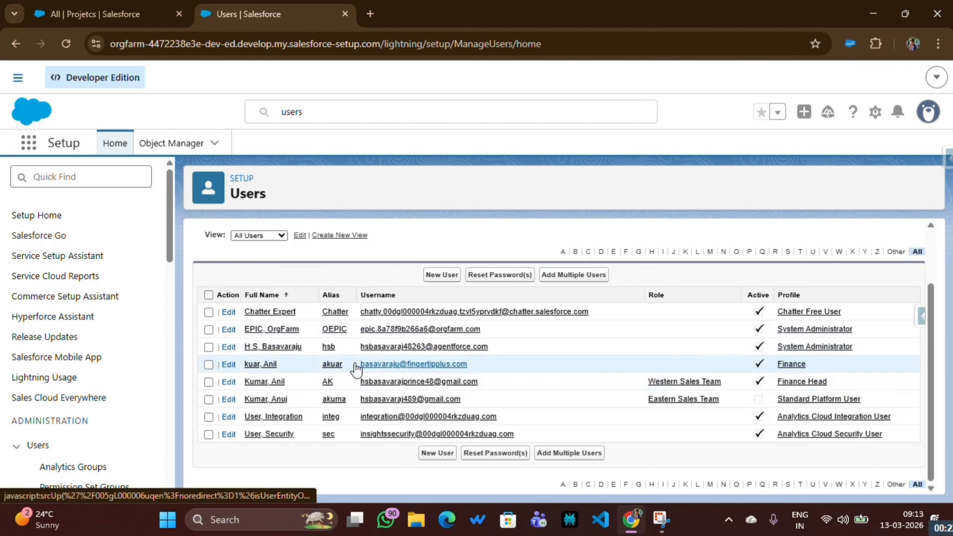
click(259, 364)
Log in to Salesforce in a new browser tab with the Finance user's username and account password
click(370, 15)
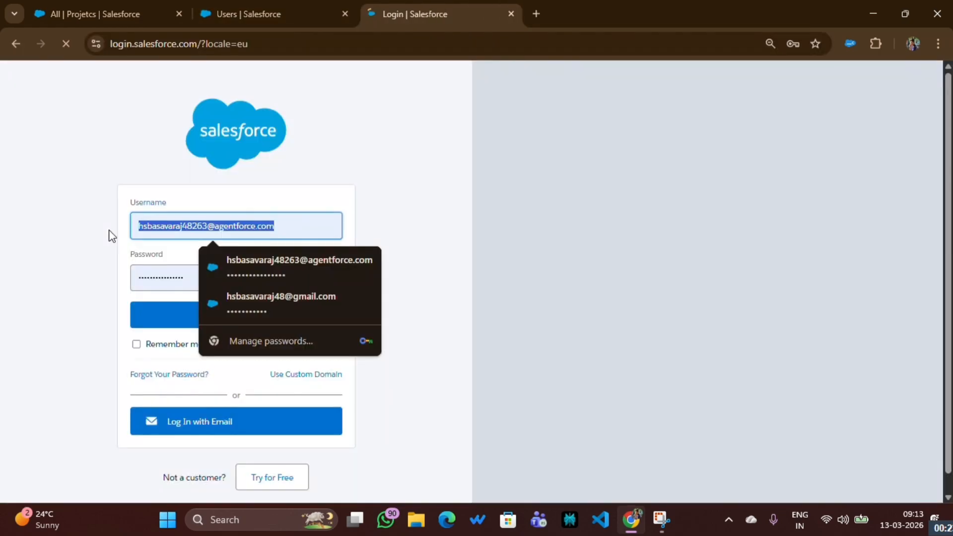
key(ctrl+v)
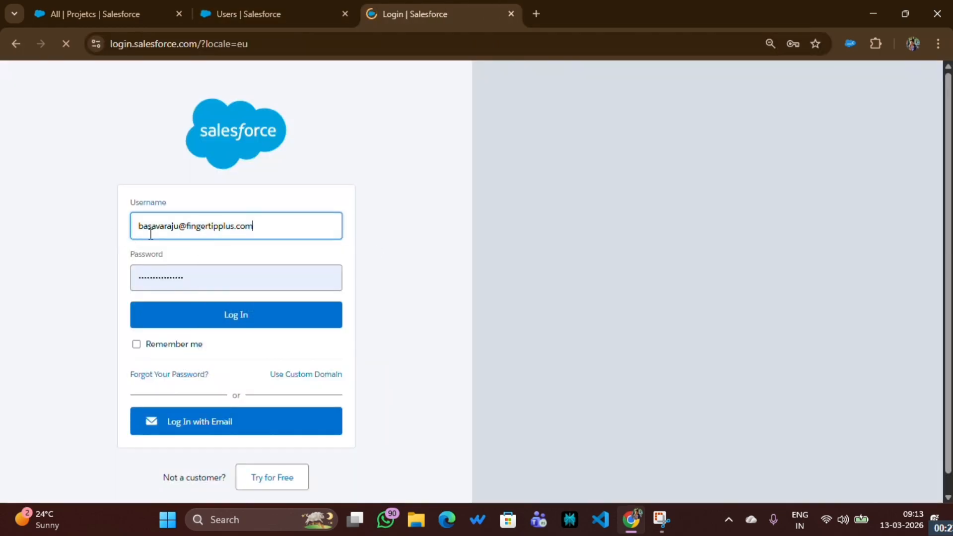
key(Tab)
key(BackSpace)
text(***)
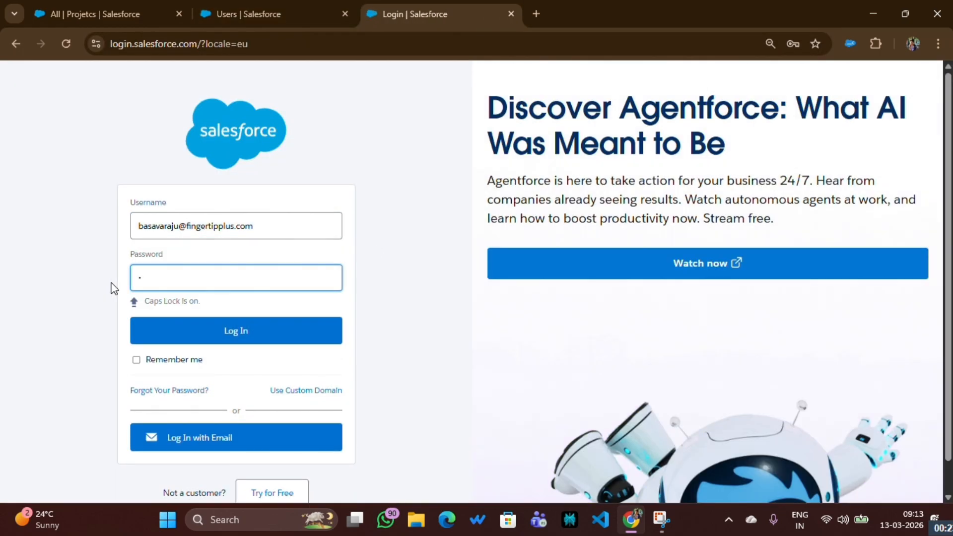
key(Return)
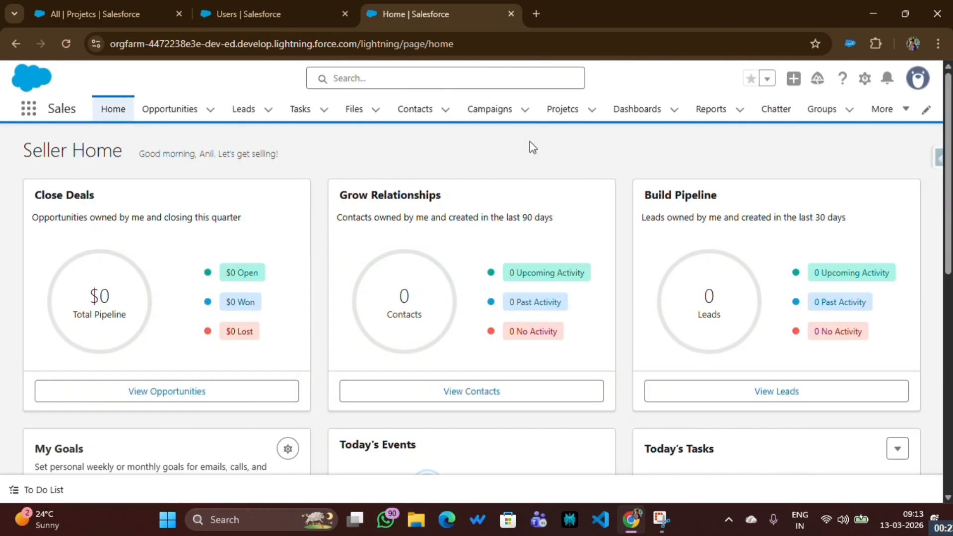
Start a new record in the Projetcs object and fill in its project name from the suggested entries
click(562, 110)
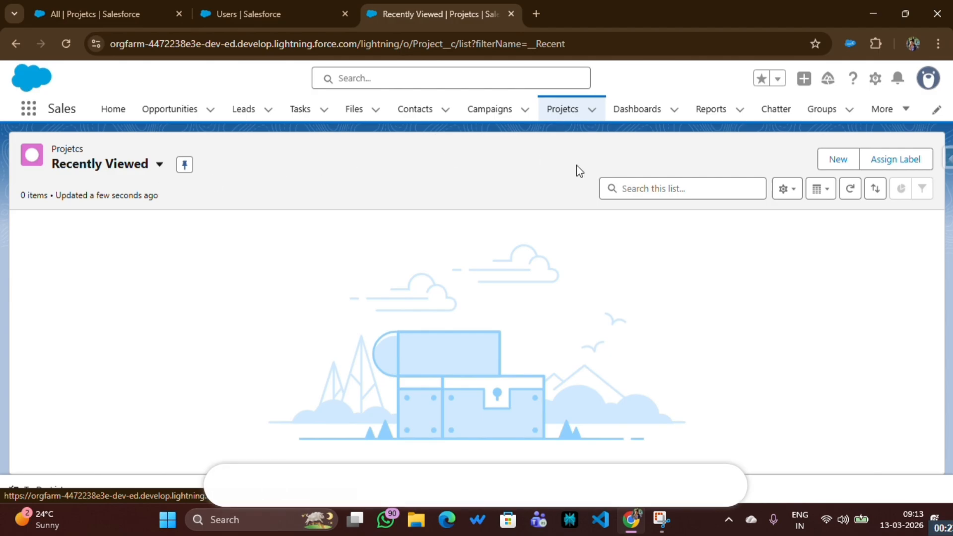
click(831, 160)
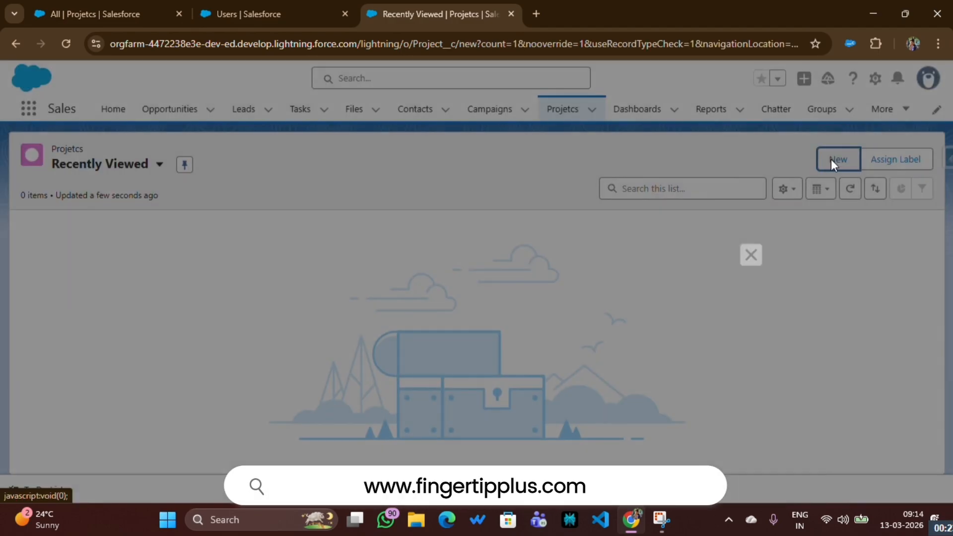
click(265, 258)
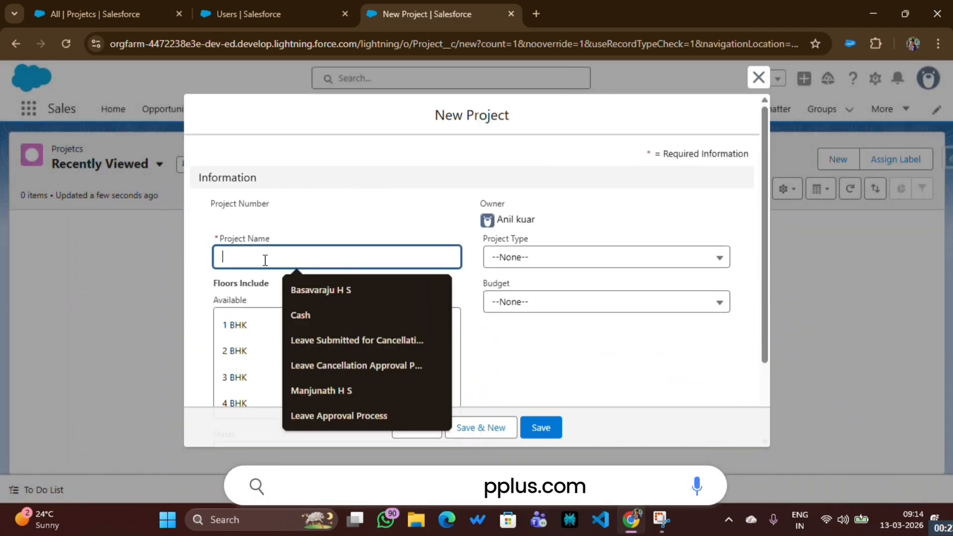
click(315, 390)
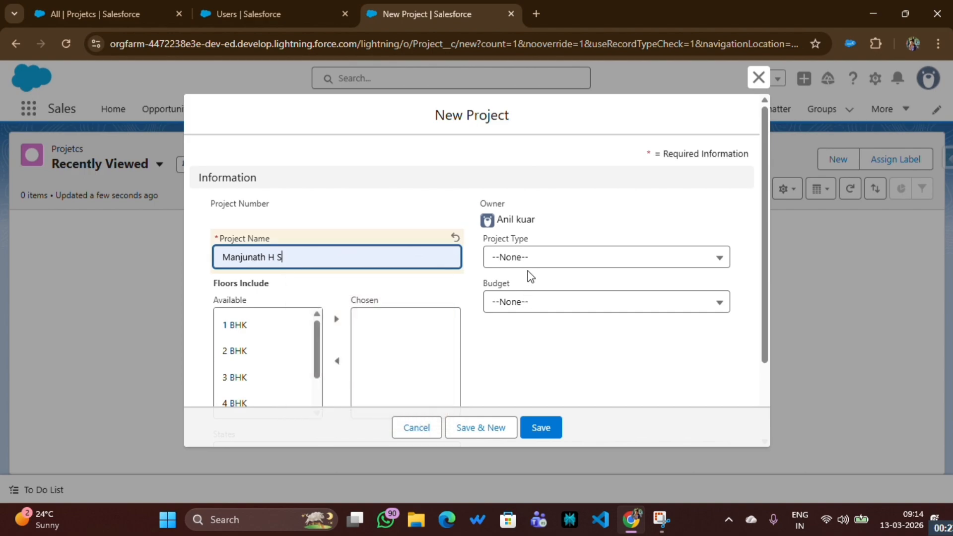
Set the new project's type to Villas and budget to 1Cr, and add 1 BHK to the included floors
click(526, 261)
click(523, 314)
click(519, 303)
click(534, 360)
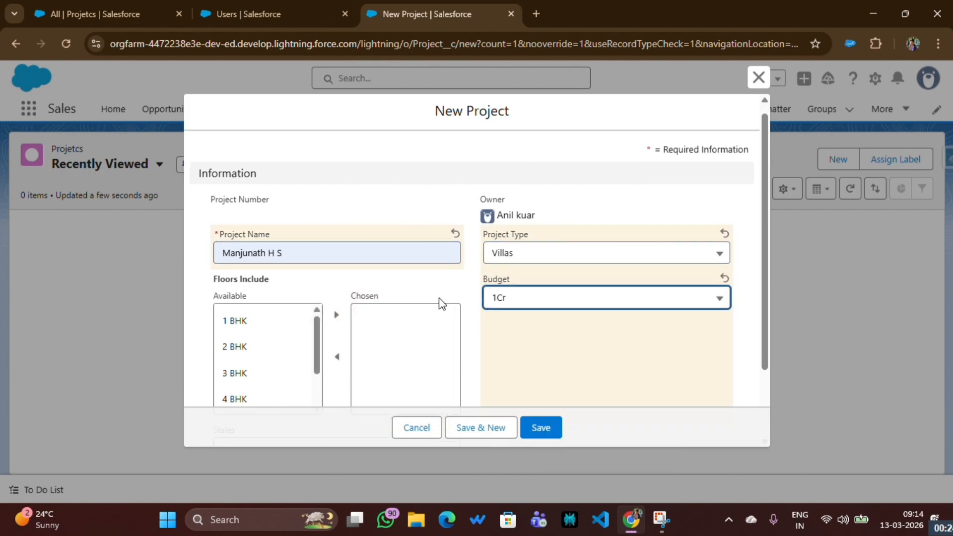
scroll(442, 303, down, 2)
click(237, 226)
click(336, 221)
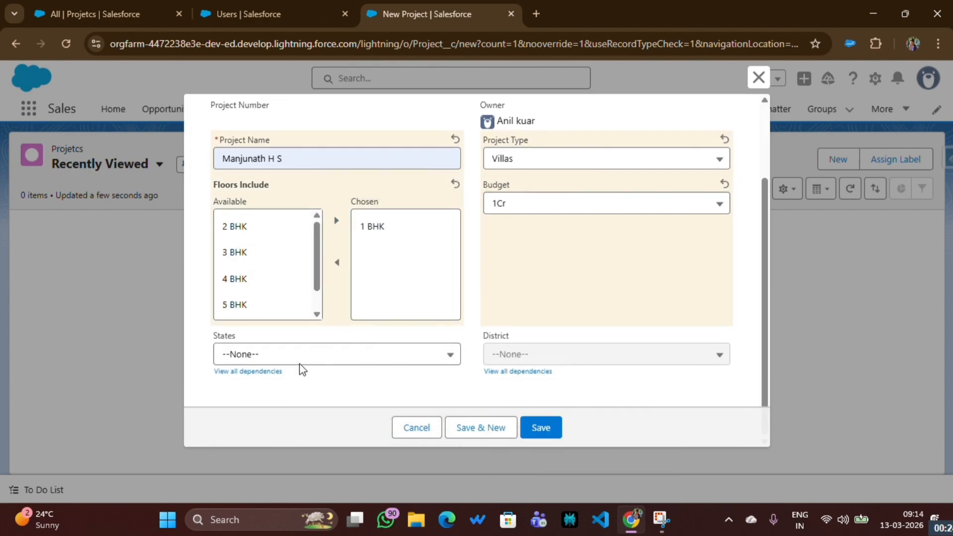
Set the project's state to Karnataka and its district to Belagavi (Belgaum), and save the record
click(301, 358)
click(302, 419)
click(524, 356)
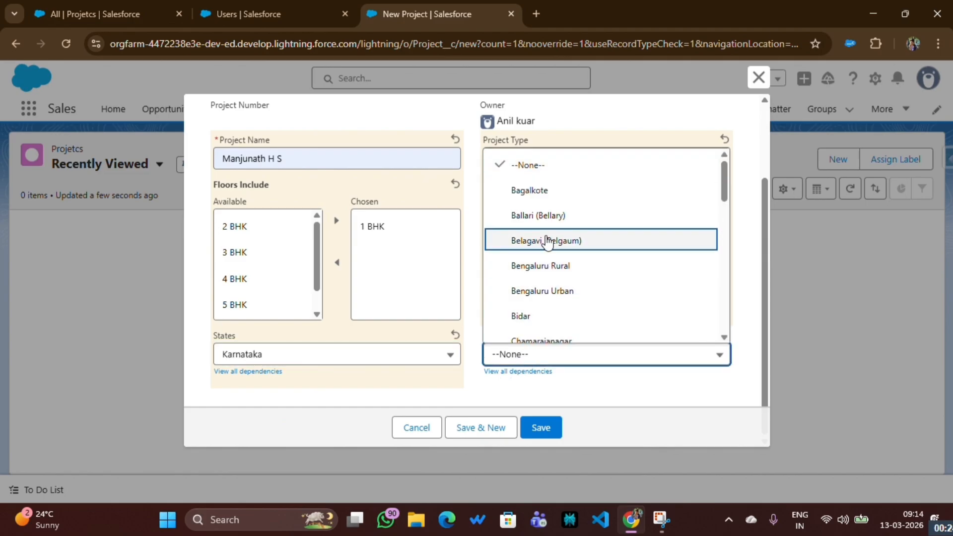
click(548, 242)
click(537, 426)
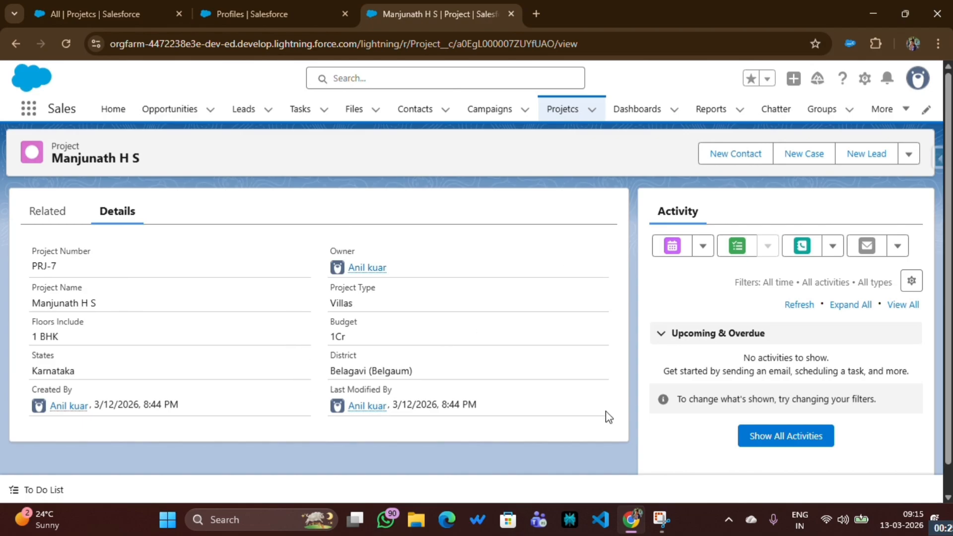
Compare the Finance profile's Read, Create and Edit permissions on Projetcs with the saved project record
click(222, 20)
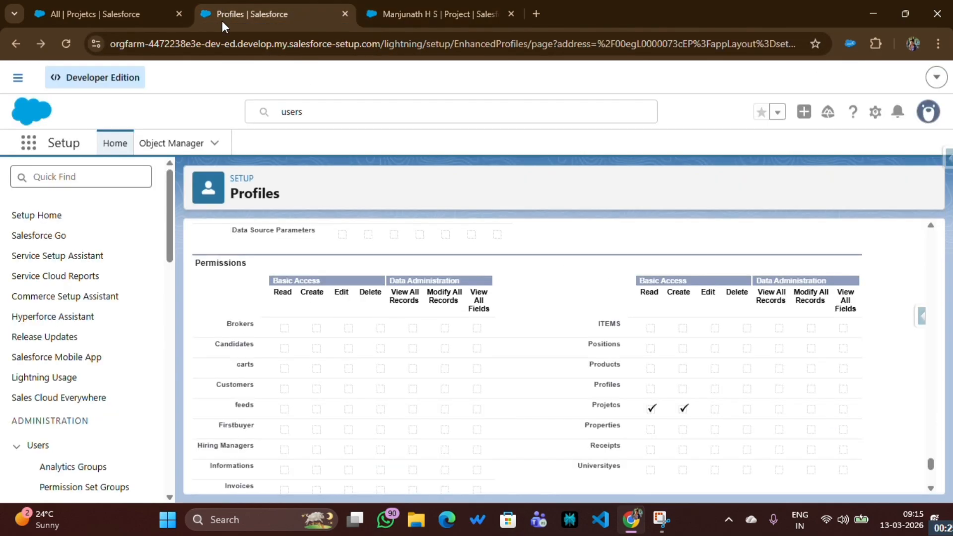
drag(639, 293, 685, 296)
click(373, 20)
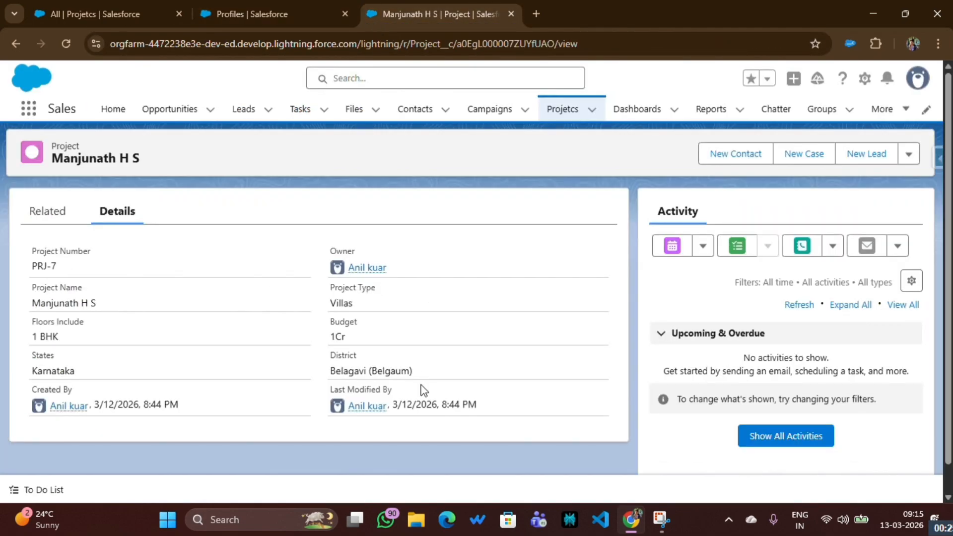
click(258, 15)
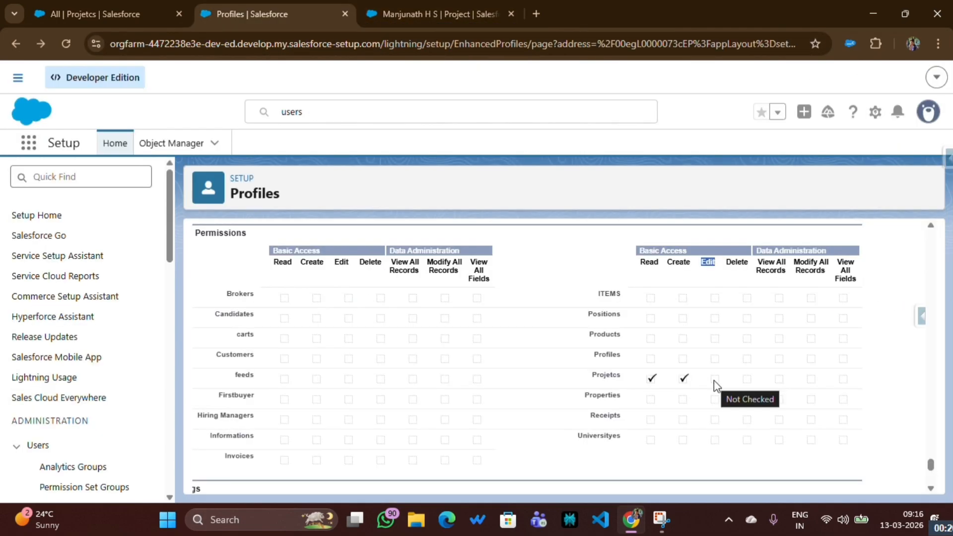